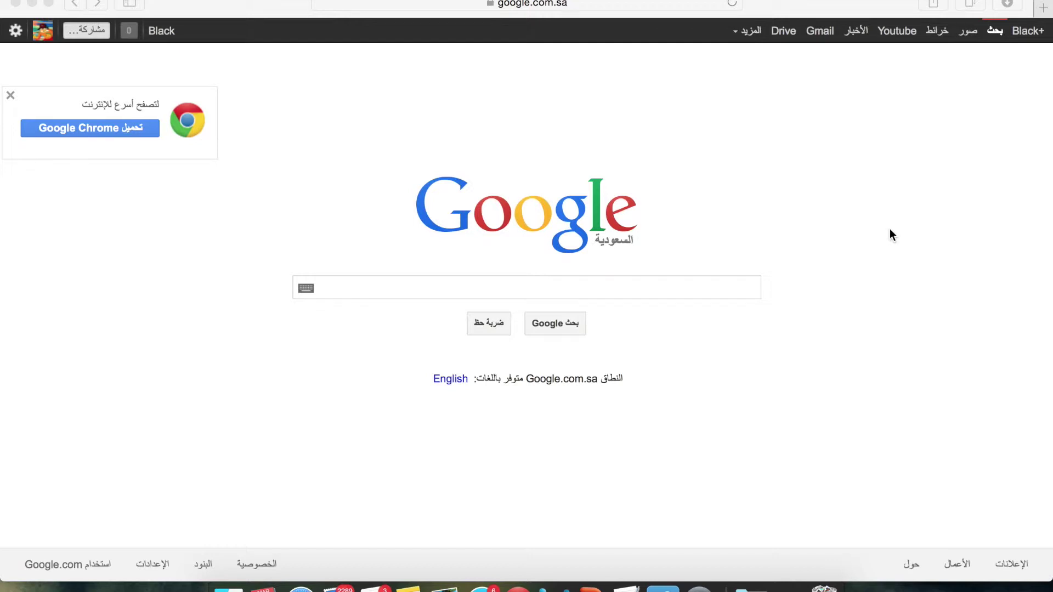
# - Place the cursor in the empty search box on the Arabic Google Saudi Arabia homepage
pyautogui.click(742, 291)
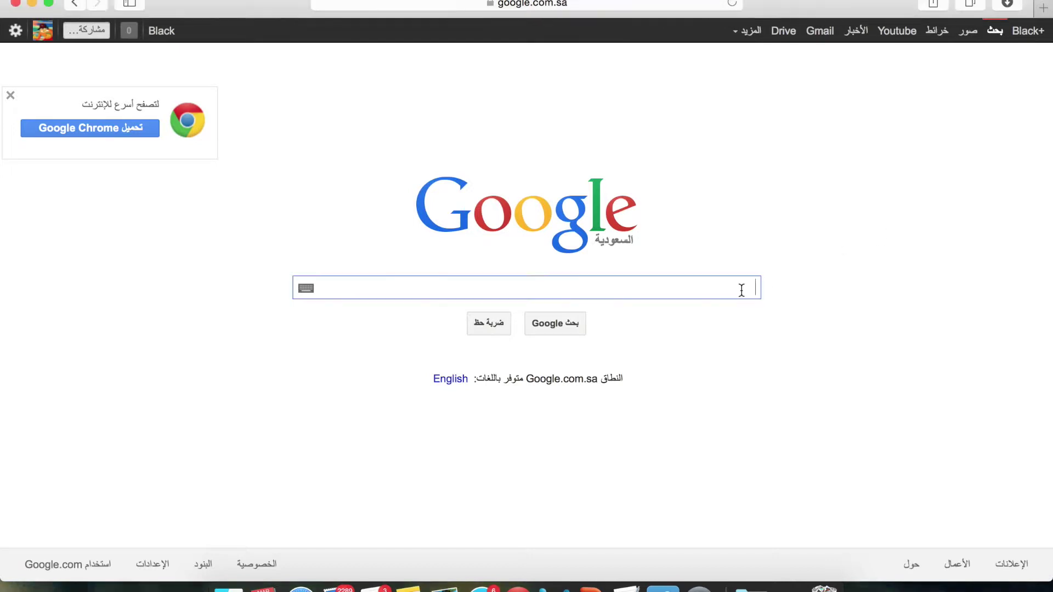
# - Search Google for 'jdk download' and open the Oracle 'Java SE - Downloads' result
pyautogui.write('jdk')
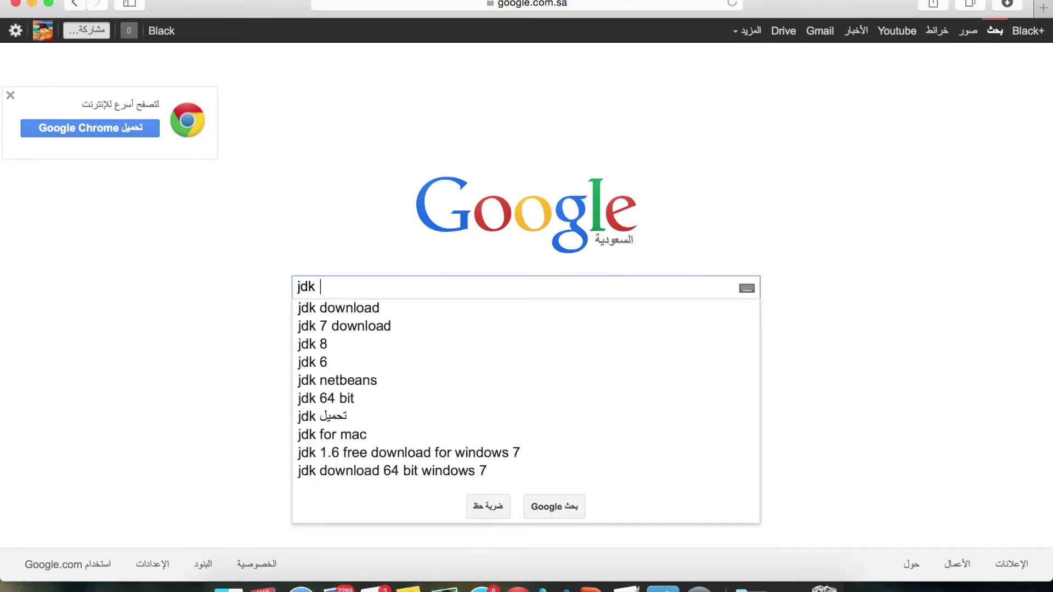
pyautogui.press('Down')
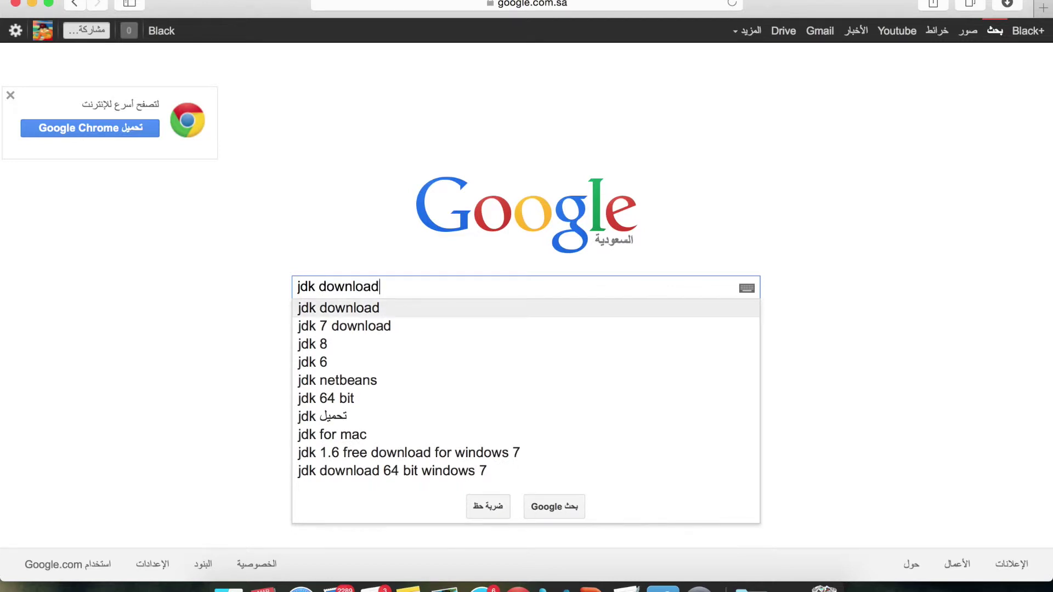
pyautogui.press('Return')
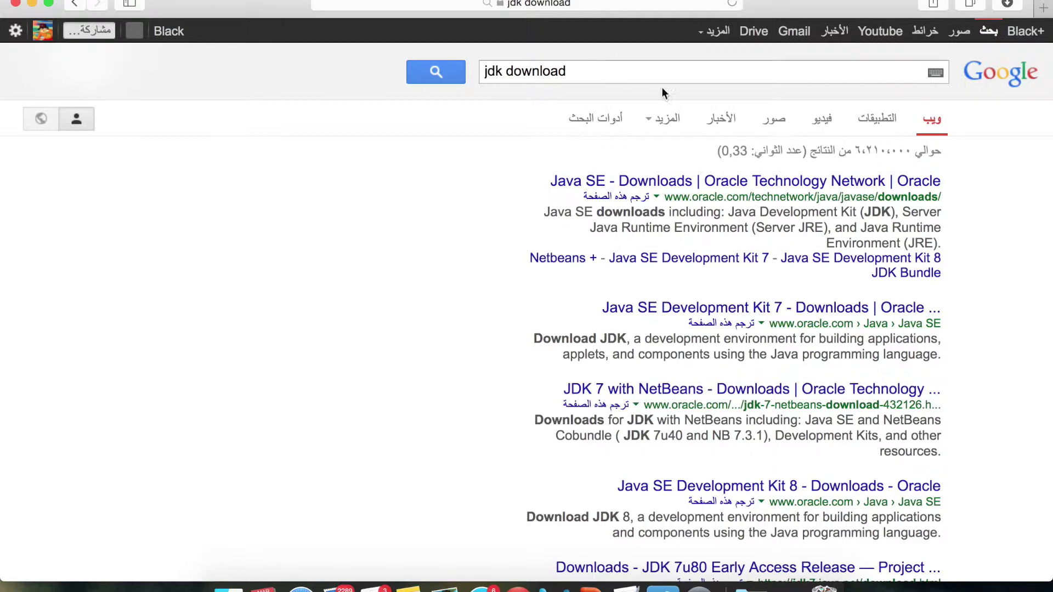
pyautogui.click(749, 181)
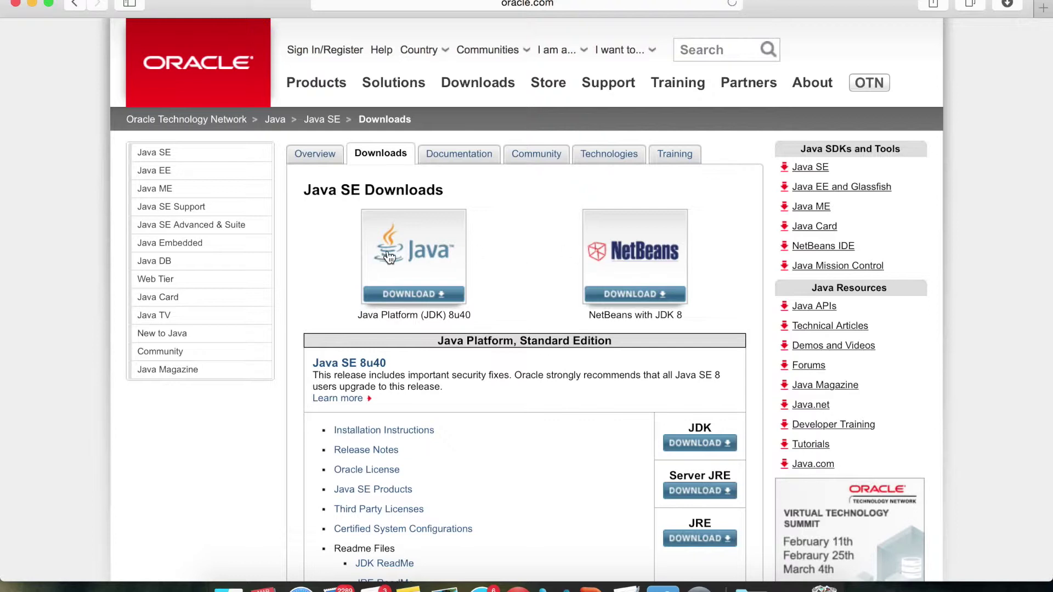
# - Open the JDK 8u40 download page and highlight rows such as Windows x64 in the platform list
pyautogui.click(422, 264)
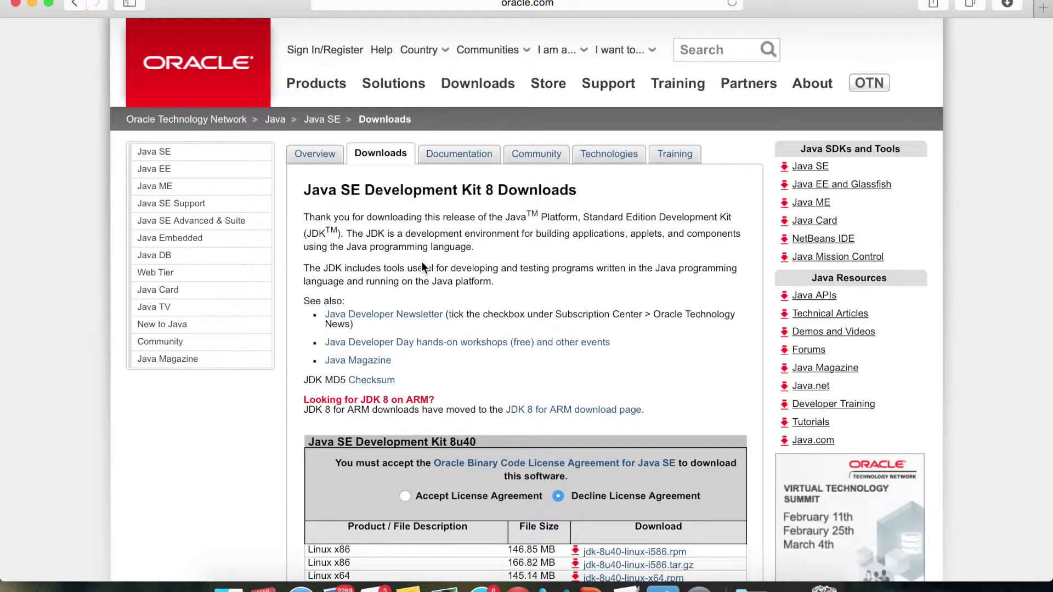
pyautogui.scroll(-5, 421, 261)
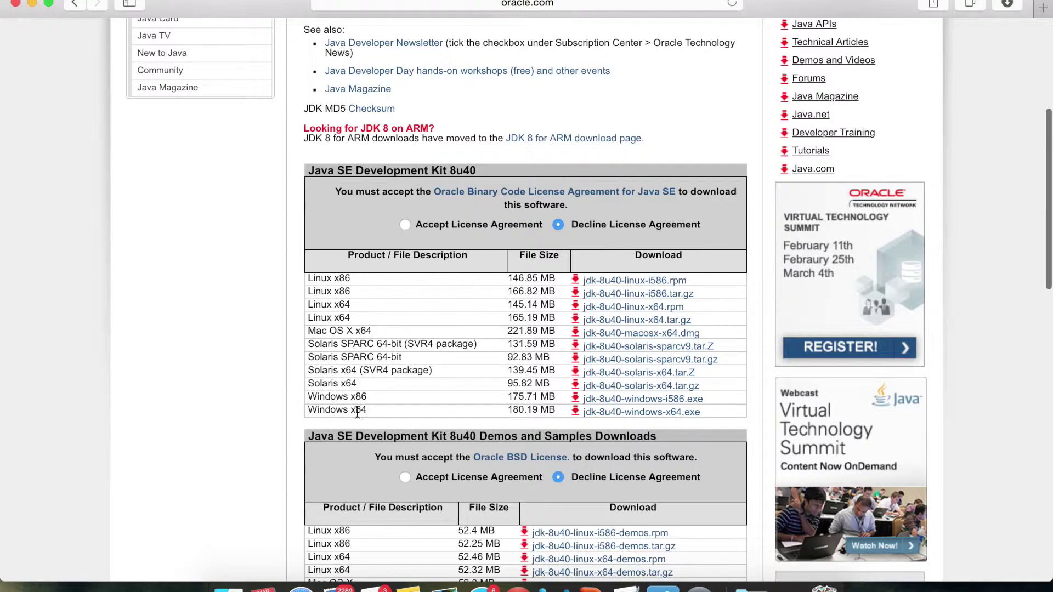
pyautogui.moveTo(366, 396); pyautogui.dragTo(302, 396)
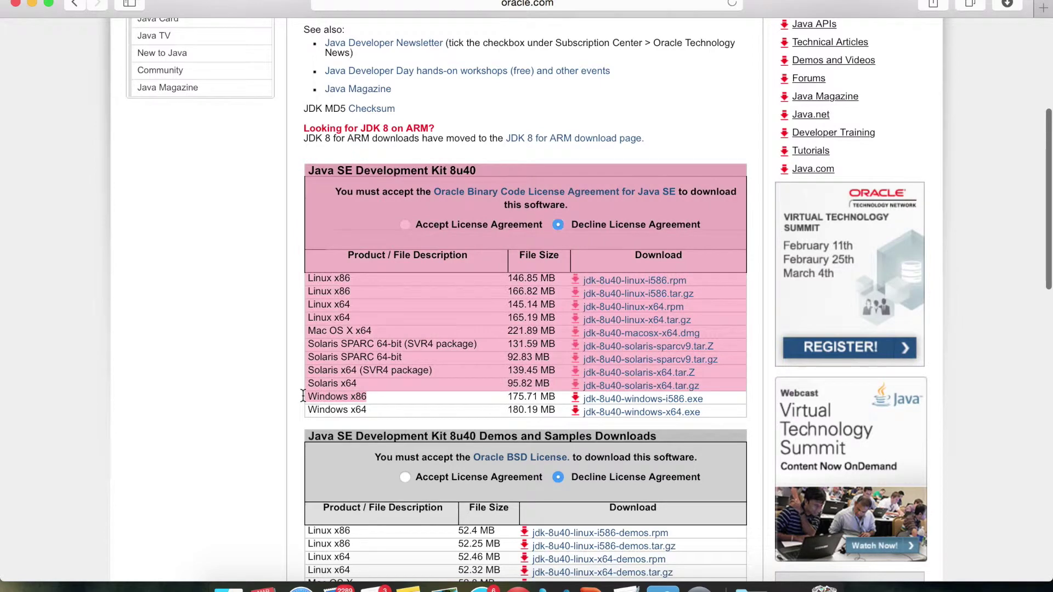
pyautogui.click(355, 410)
pyautogui.moveTo(355, 410); pyautogui.dragTo(308, 411)
pyautogui.click(315, 412)
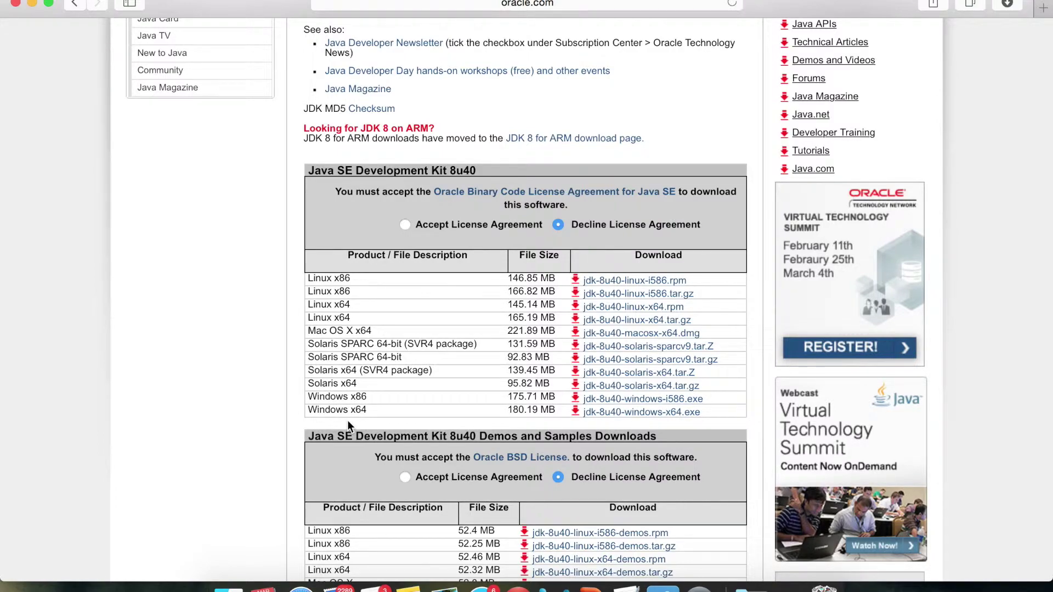
pyautogui.scroll(5, 179, 191)
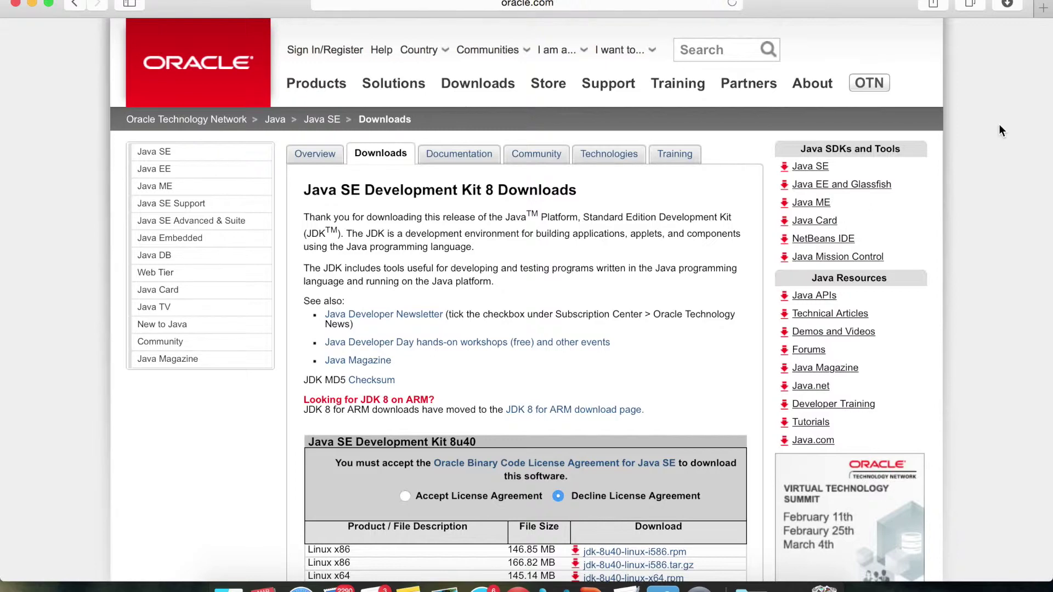
pyautogui.scroll(-5, 998, 130)
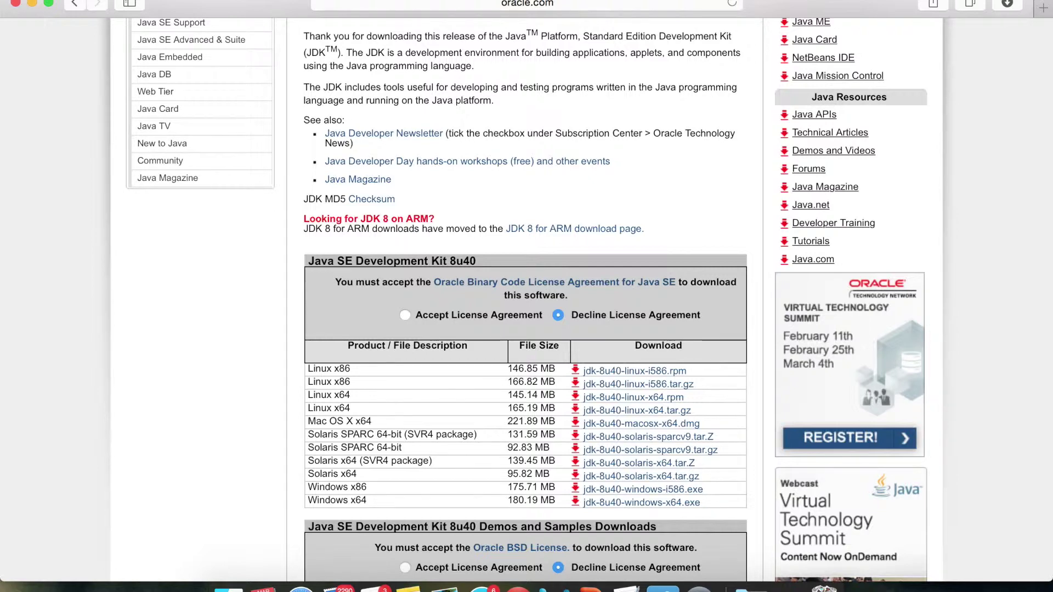
pyautogui.click(562, 6)
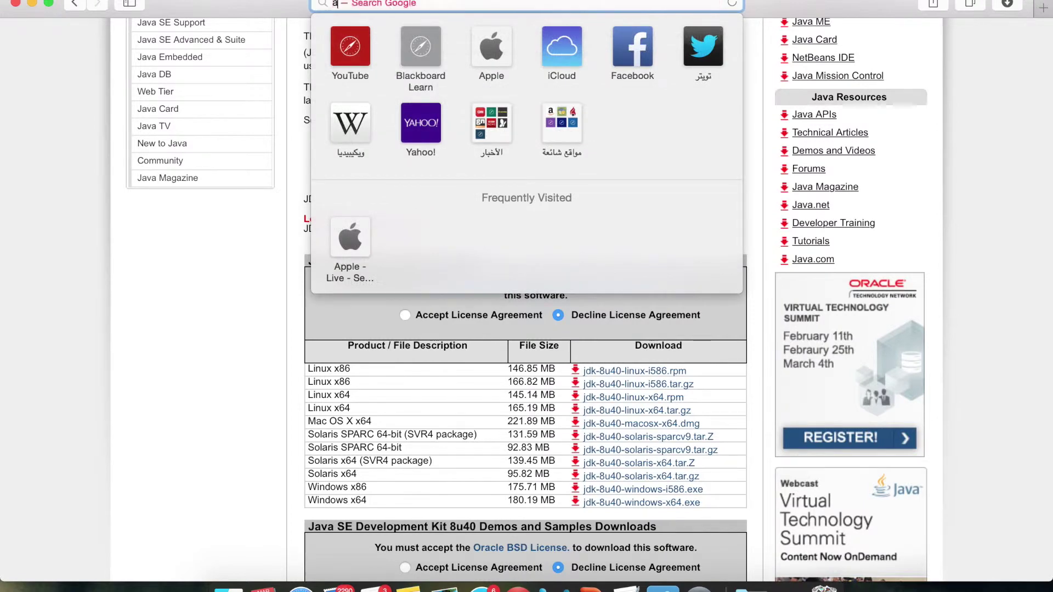
# - Search for 'android studio download' and open the developer.android.com Android Studio result
pyautogui.write('android studio')
pyautogui.press('Return')
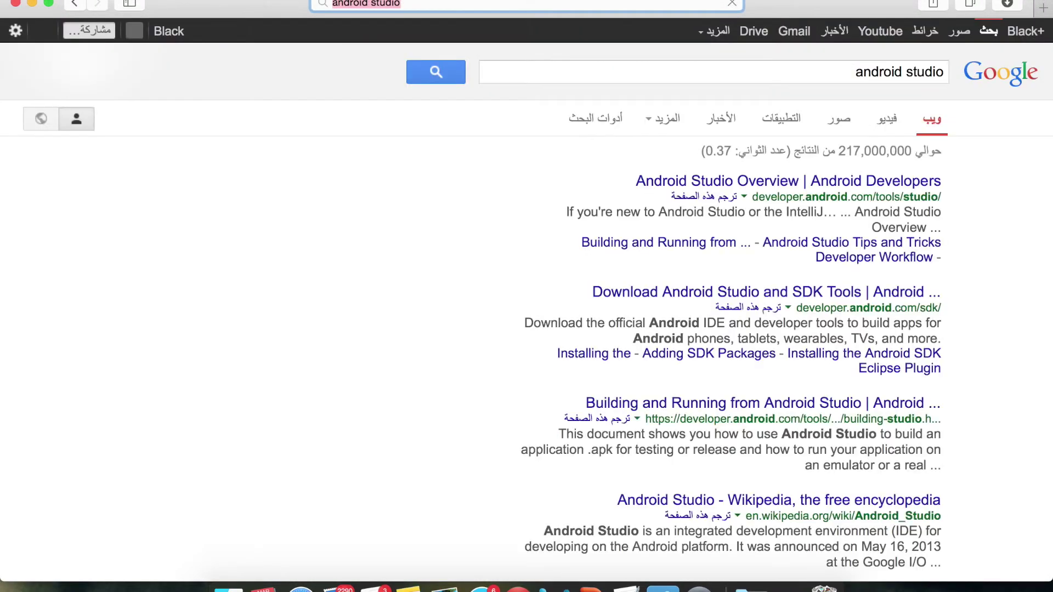
pyautogui.click(599, 73)
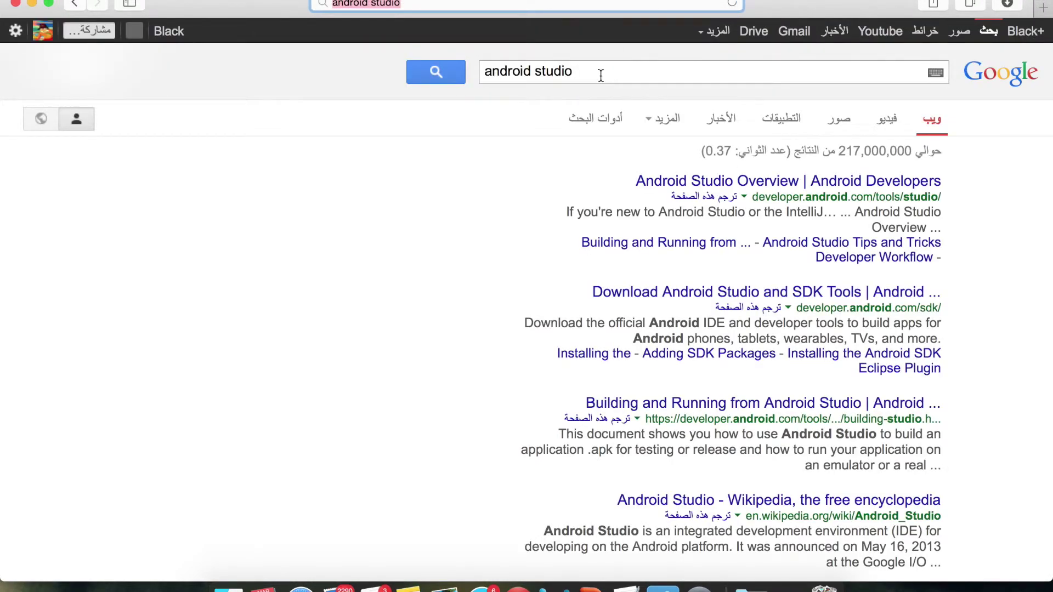
pyautogui.press('Down')
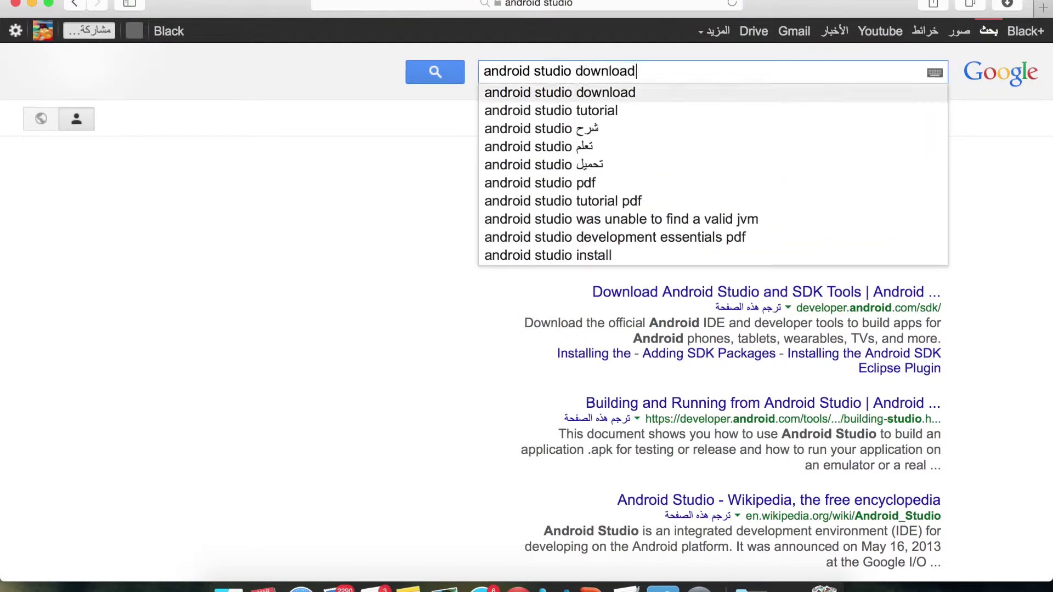
pyautogui.press('Return')
pyautogui.click(666, 181)
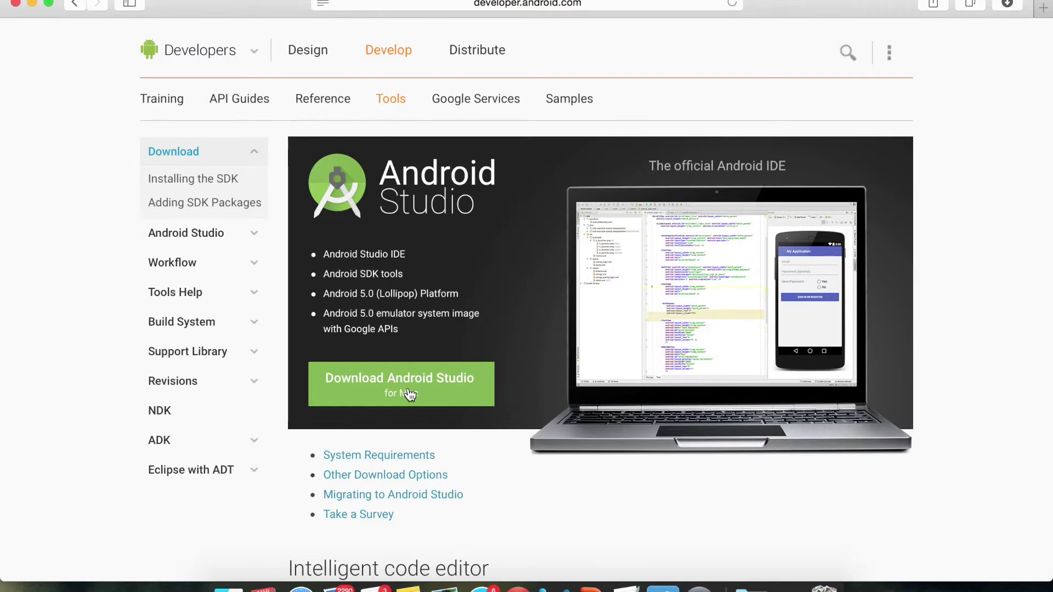
# - Agree to the Android Studio license terms and download Android Studio for Mac
pyautogui.click(409, 394)
pyautogui.scroll(-4, 406, 404)
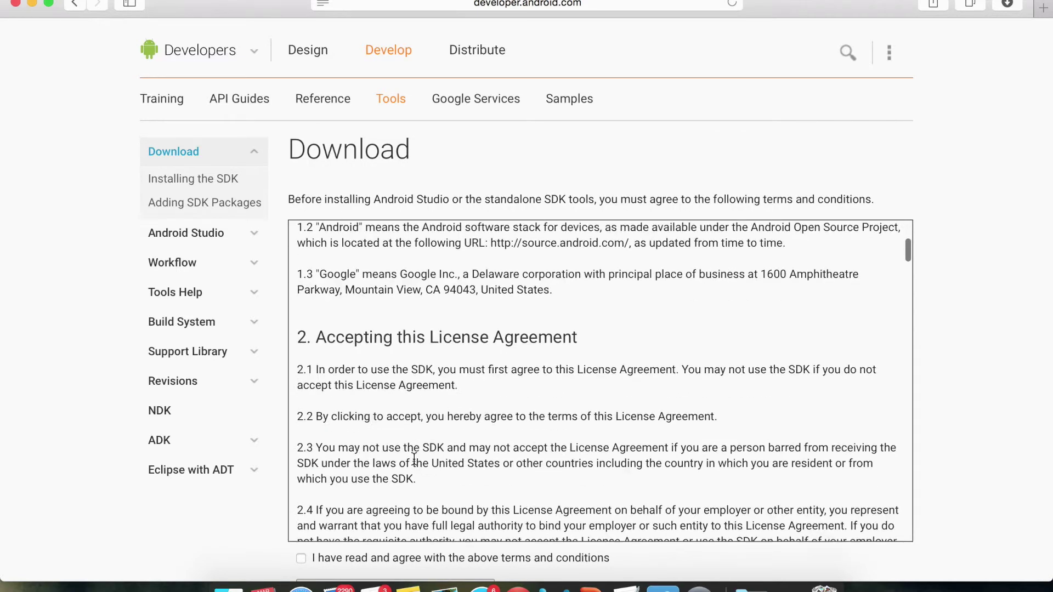
pyautogui.click(301, 558)
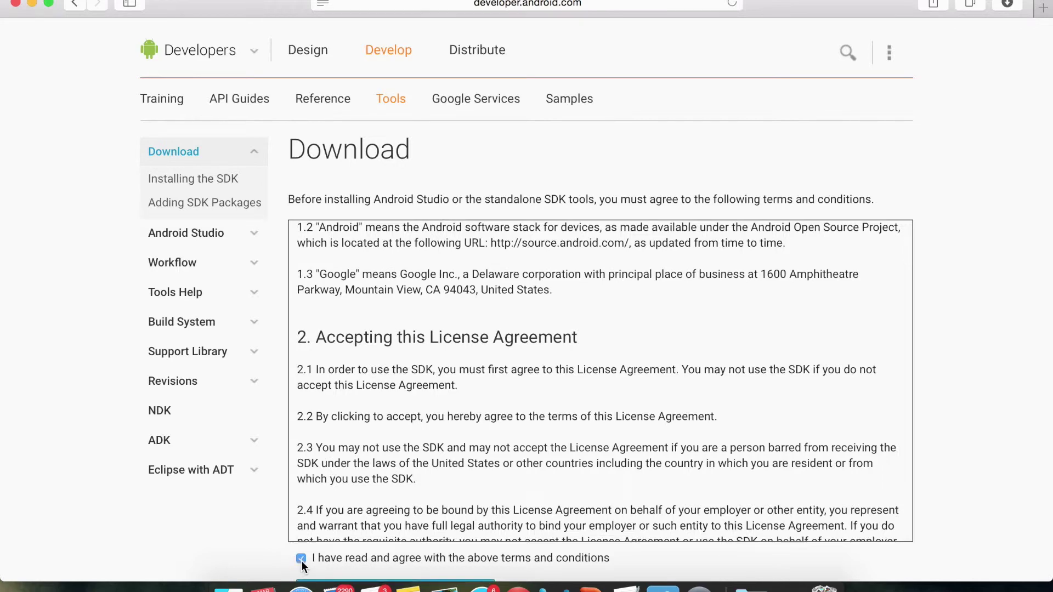
pyautogui.scroll(-3, 248, 535)
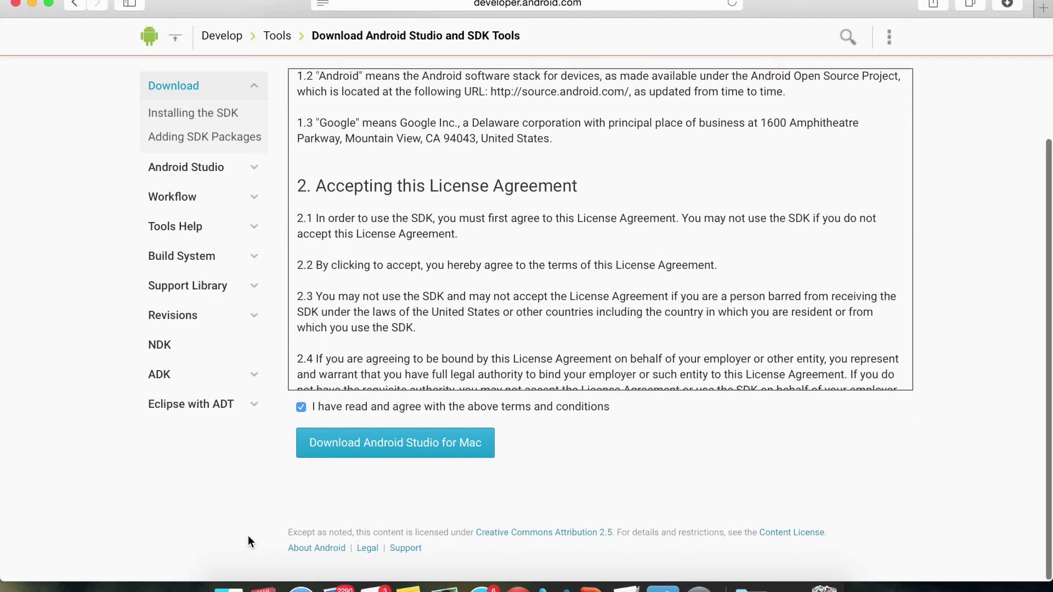
pyautogui.click(401, 451)
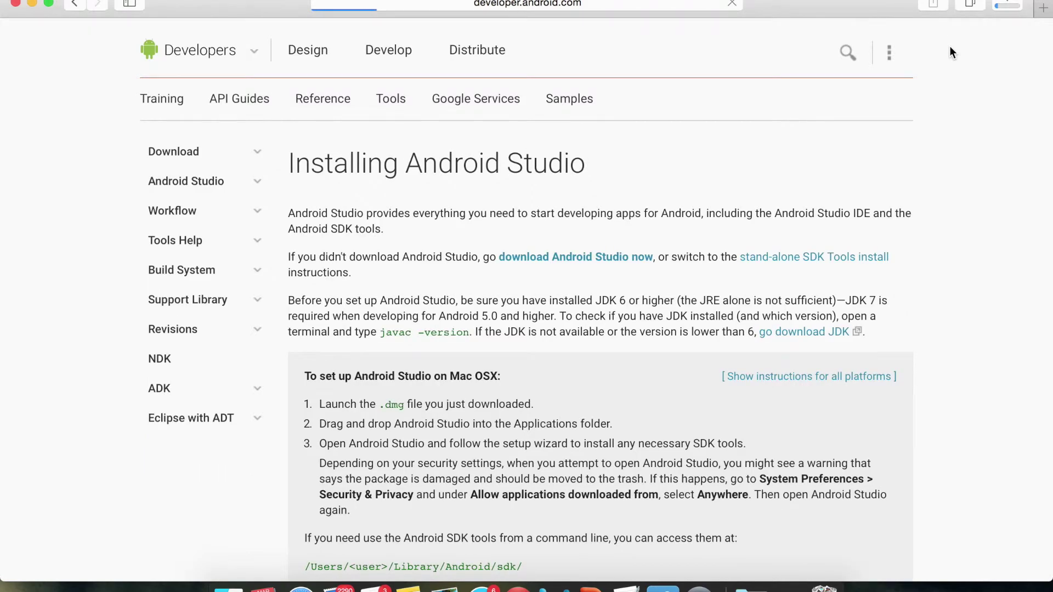
pyautogui.scroll(-5, 932, 164)
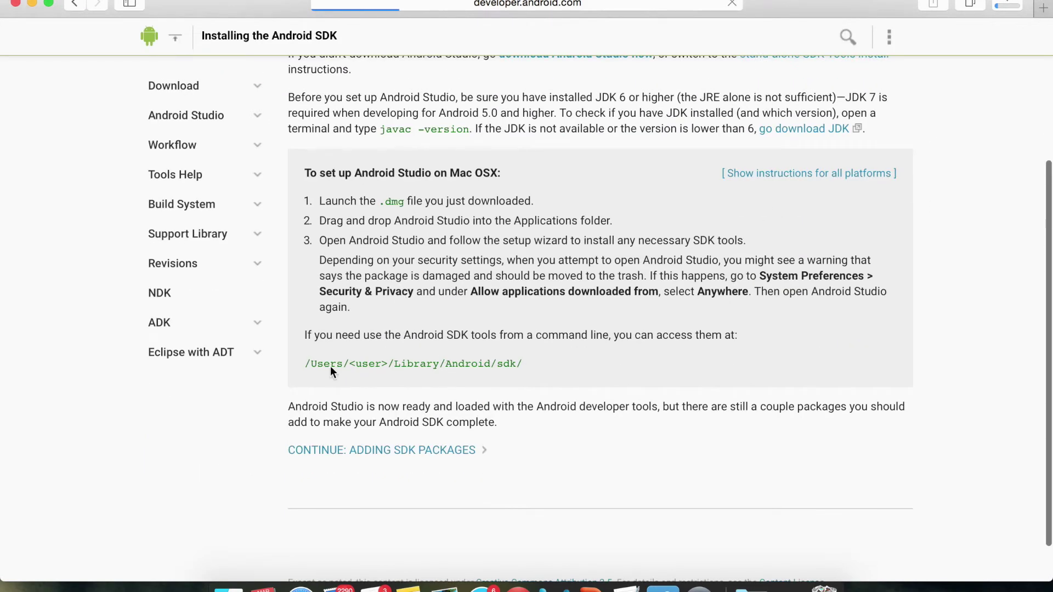
pyautogui.moveTo(317, 364); pyautogui.dragTo(529, 361)
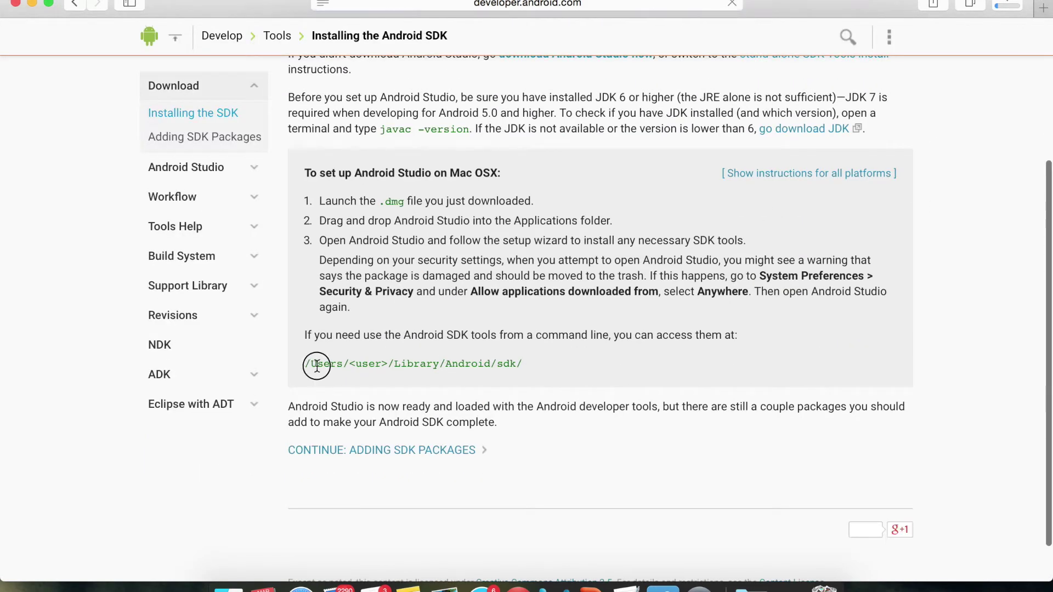
pyautogui.click(564, 359)
pyautogui.moveTo(522, 364); pyautogui.dragTo(502, 368)
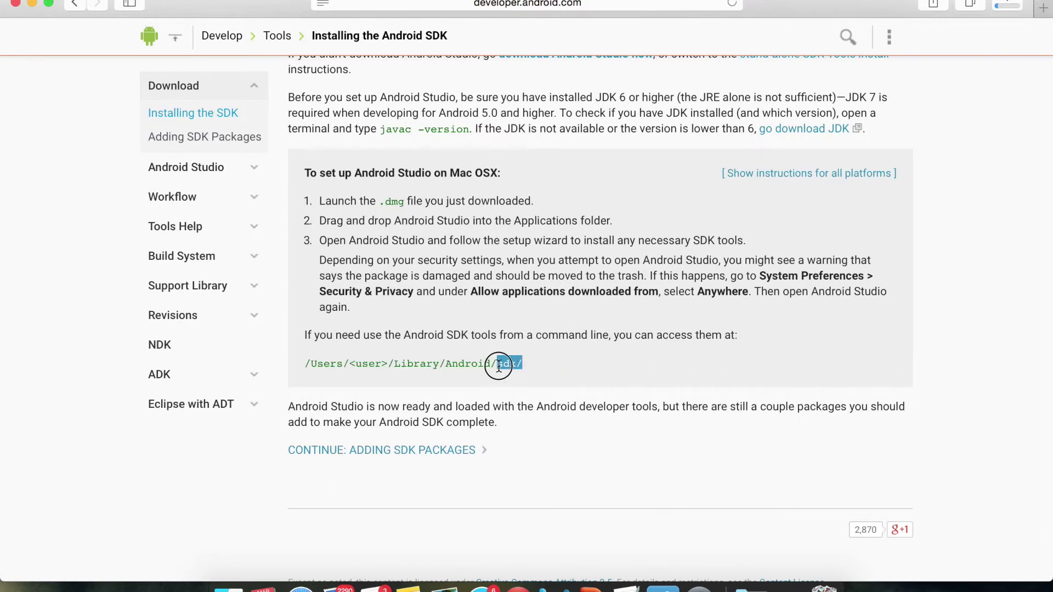
pyautogui.tripleClick(499, 366)
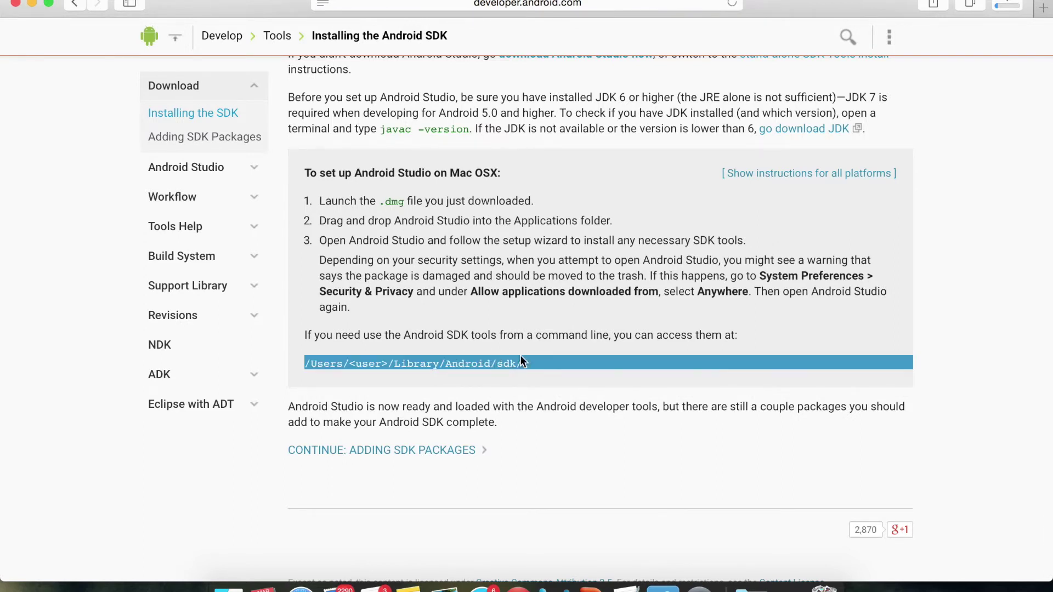
pyautogui.click(521, 358)
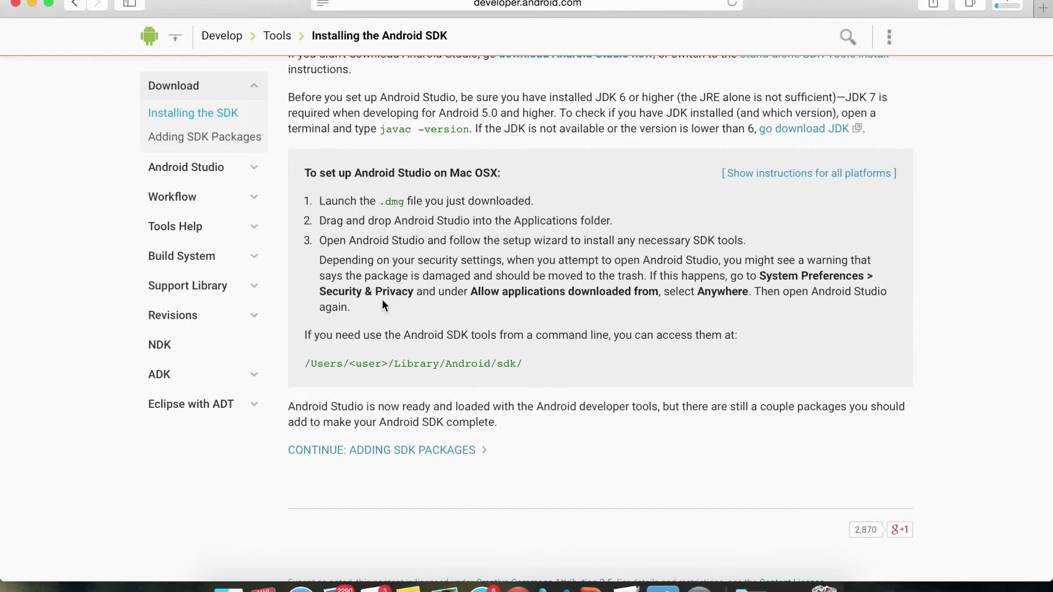